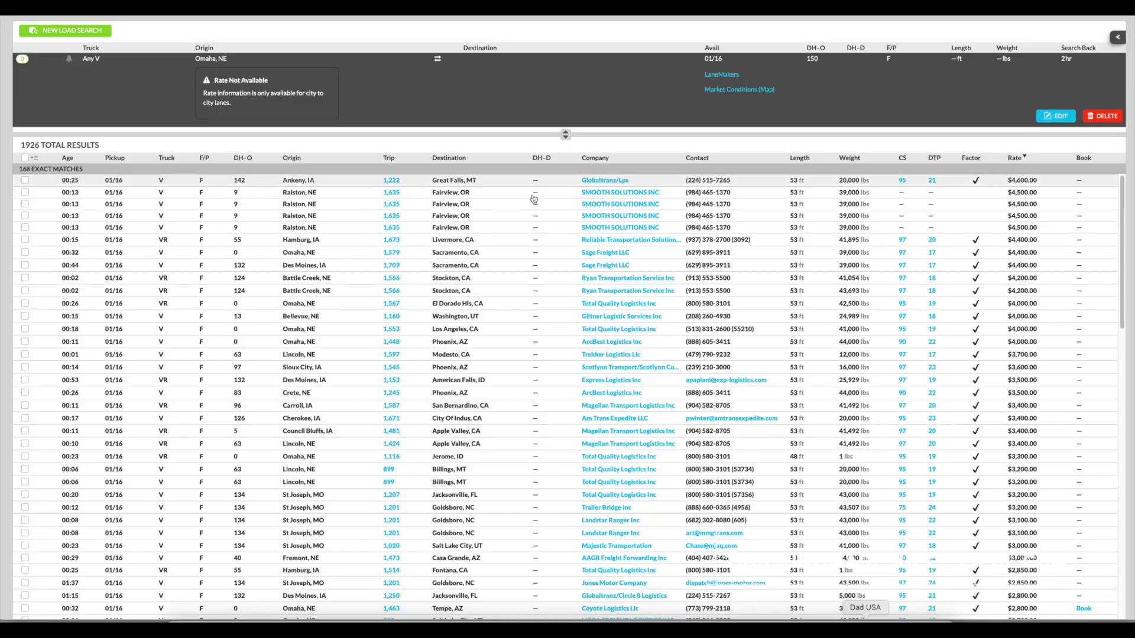
Step: Review the Omaha, NE van loads from the highest rates down, comparing destinations, trip miles and rates
scroll(401, 176, down, 1)
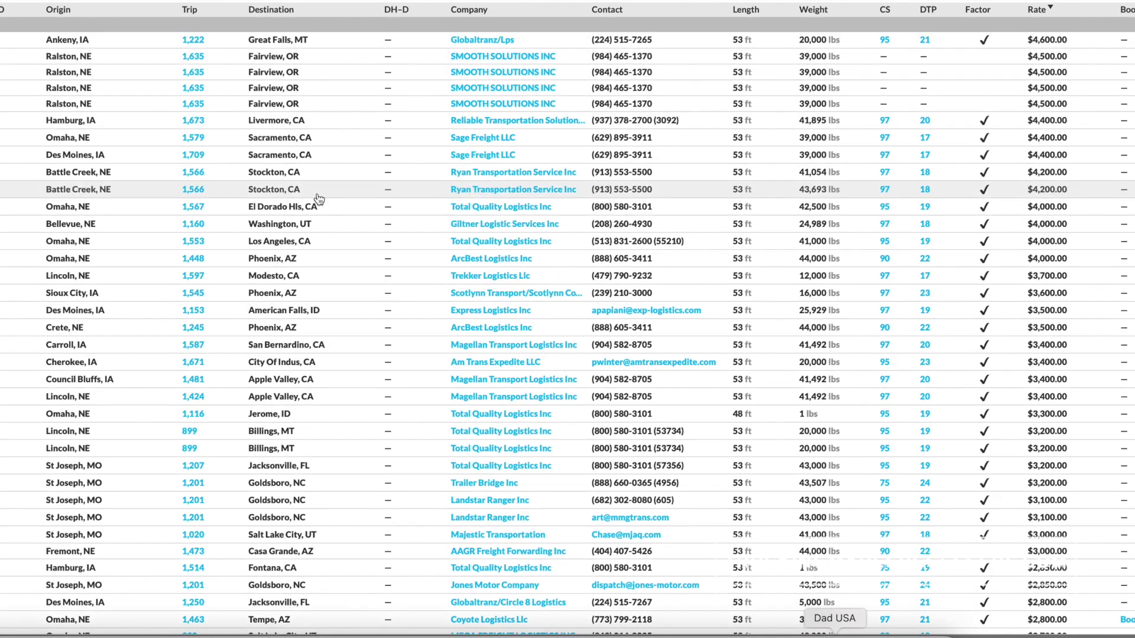
scroll(342, 260, down, 5)
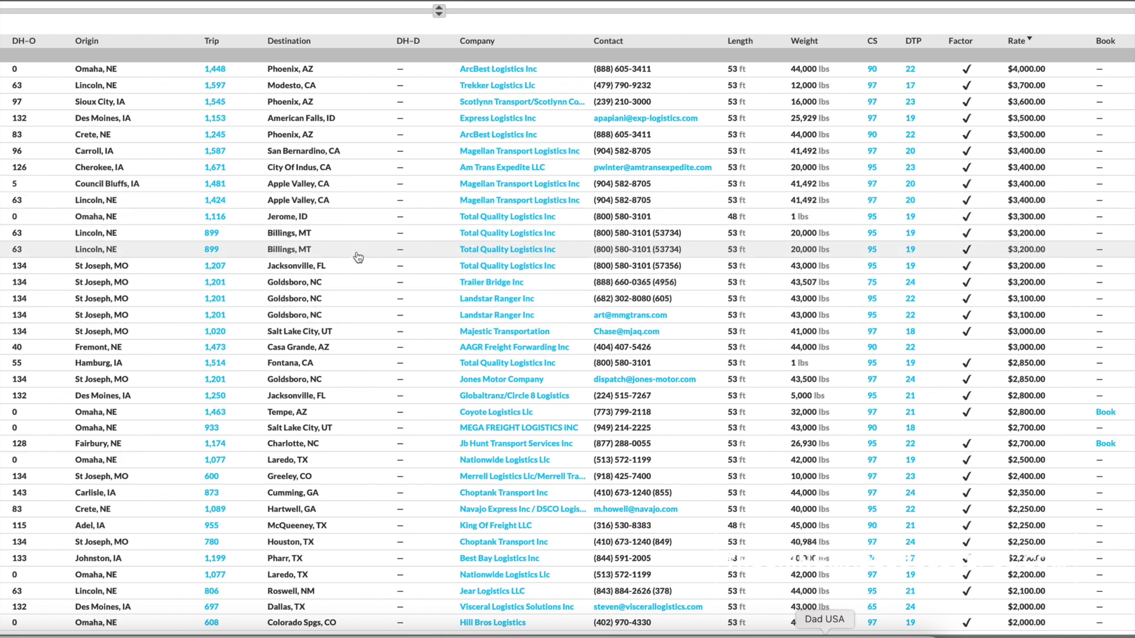
scroll(350, 284, down, 1)
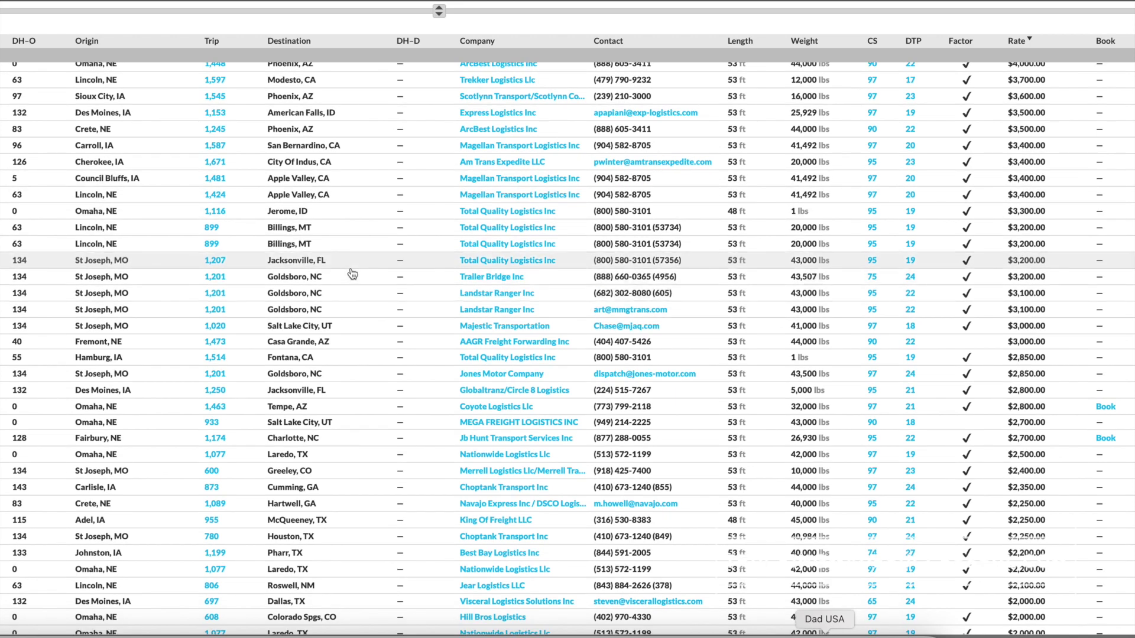
scroll(352, 274, down, 3)
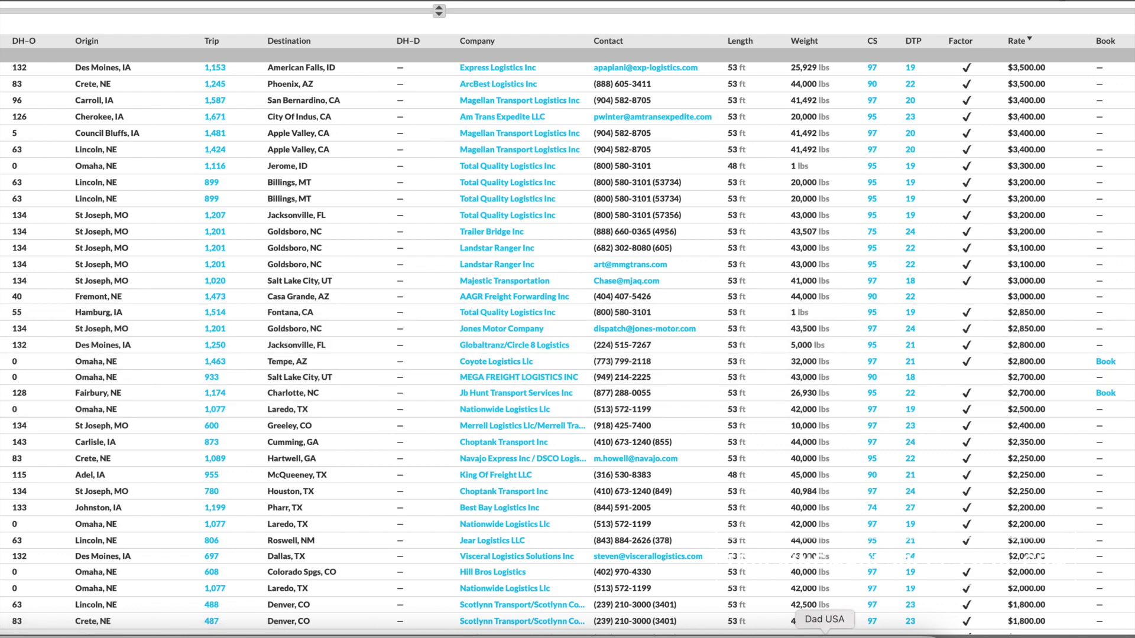
scroll(568, 319, down, 2)
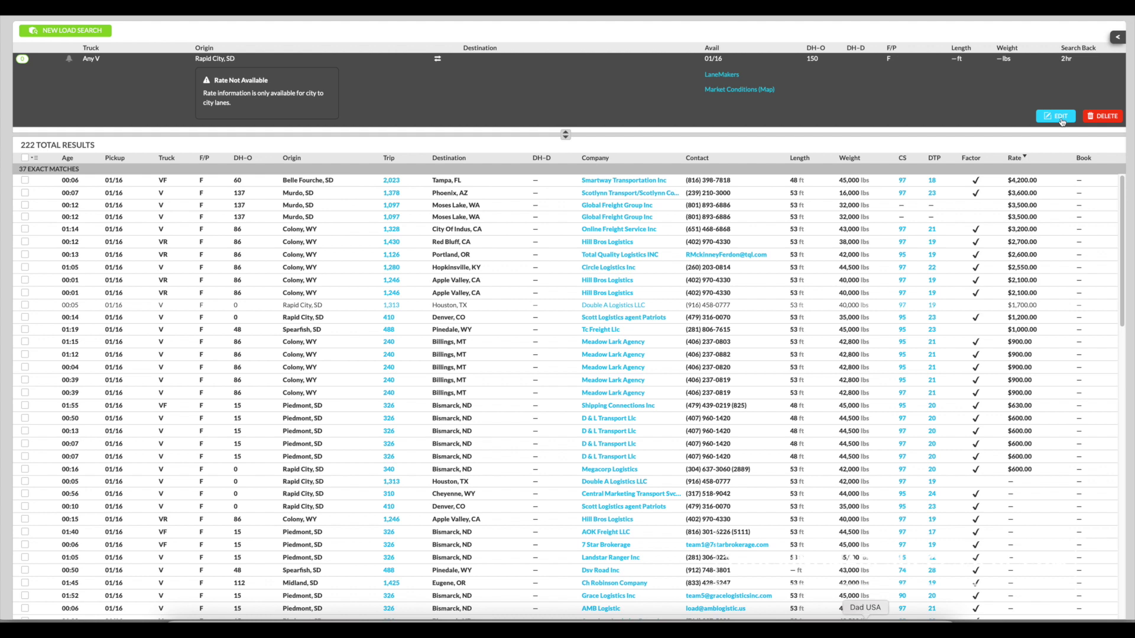
Step: Change the load search's origin to Duluth, MN and run the search
click(1058, 116)
click(342, 69)
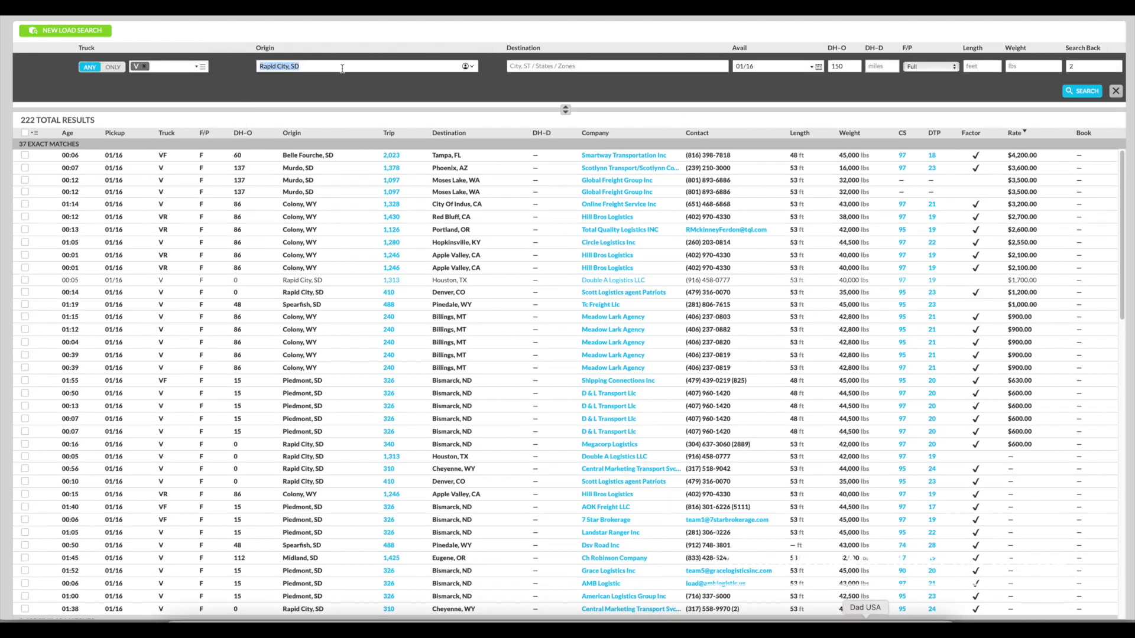
text(Duluth)
click(350, 79)
click(1089, 92)
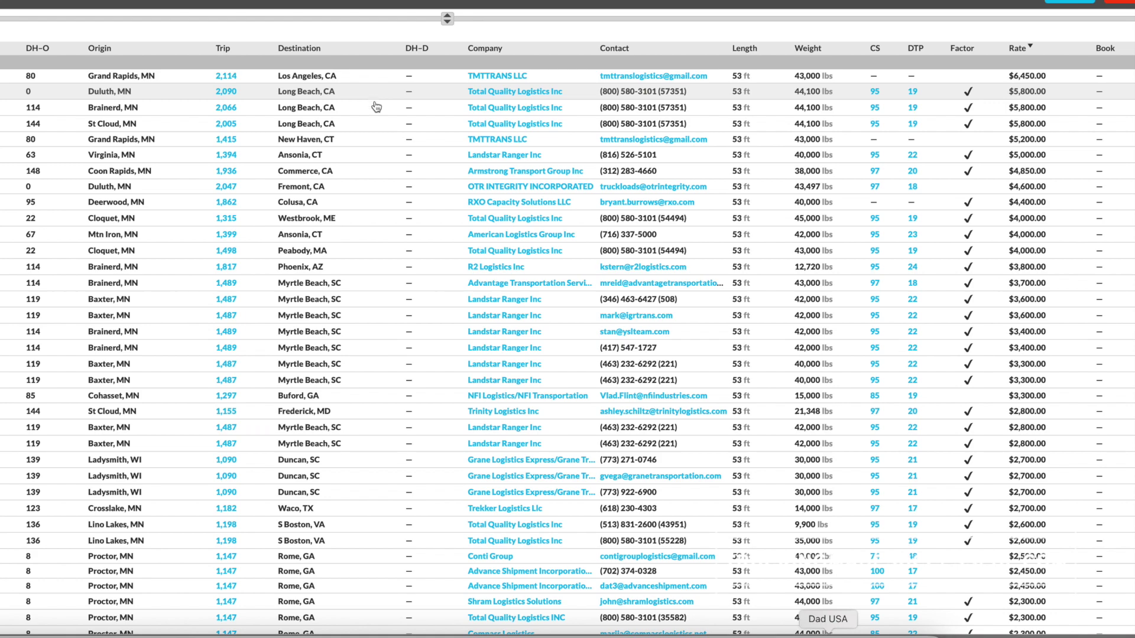
Step: Review the Duluth, MN van loads down to the lower-paying ones, comparing destinations, trip miles and rates
scroll(396, 189, down, 2)
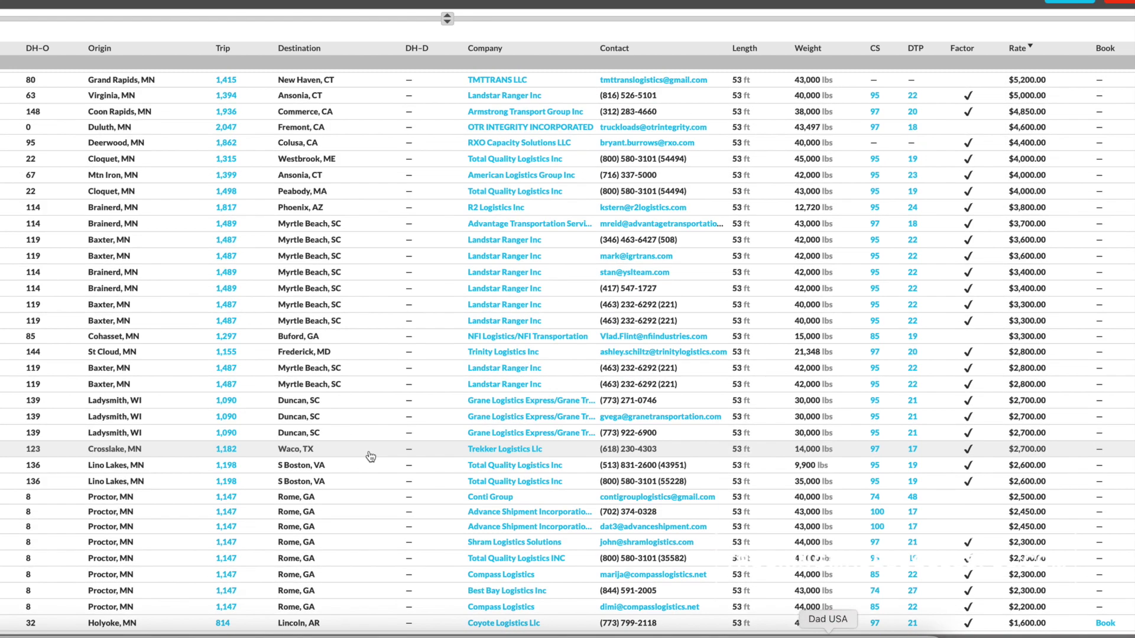
scroll(371, 456, down, 5)
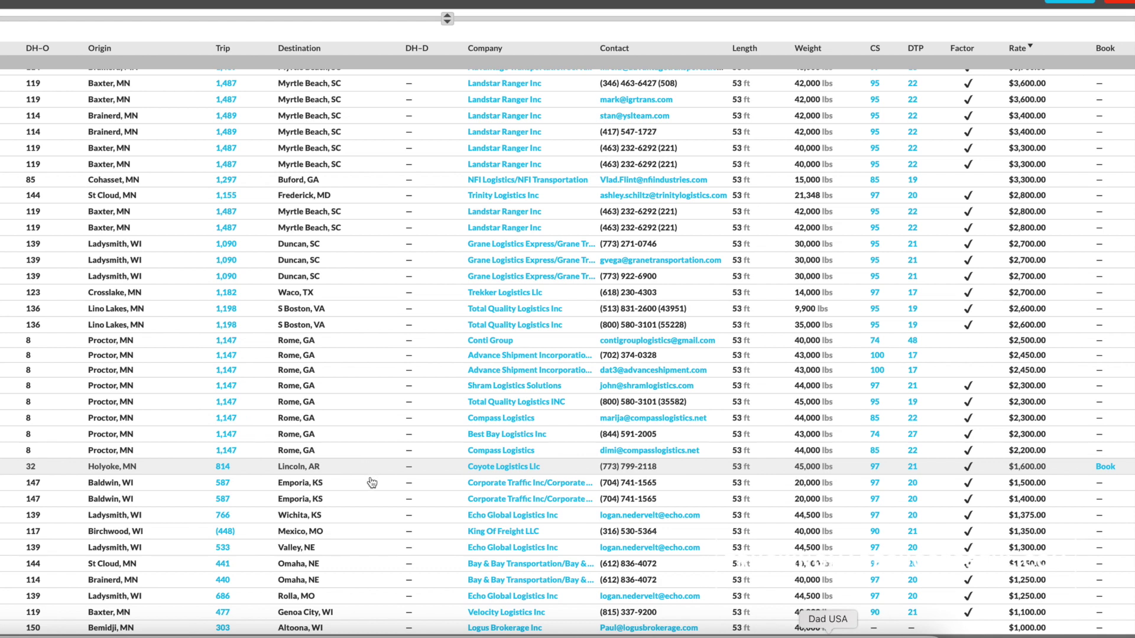
scroll(346, 491, down, 1)
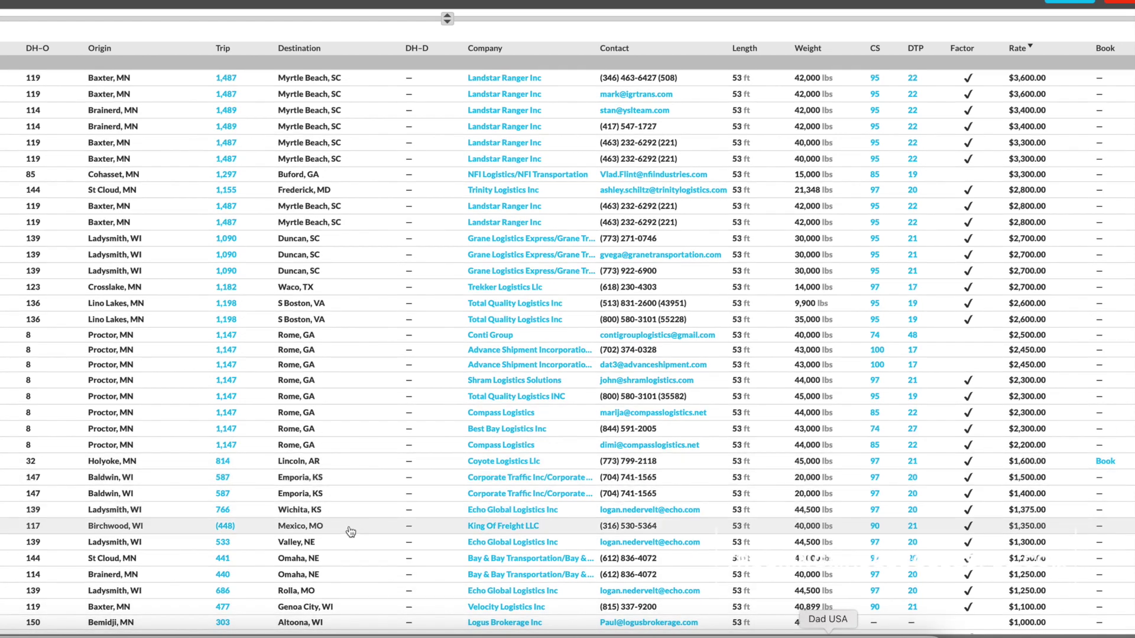
scroll(351, 533, down, 2)
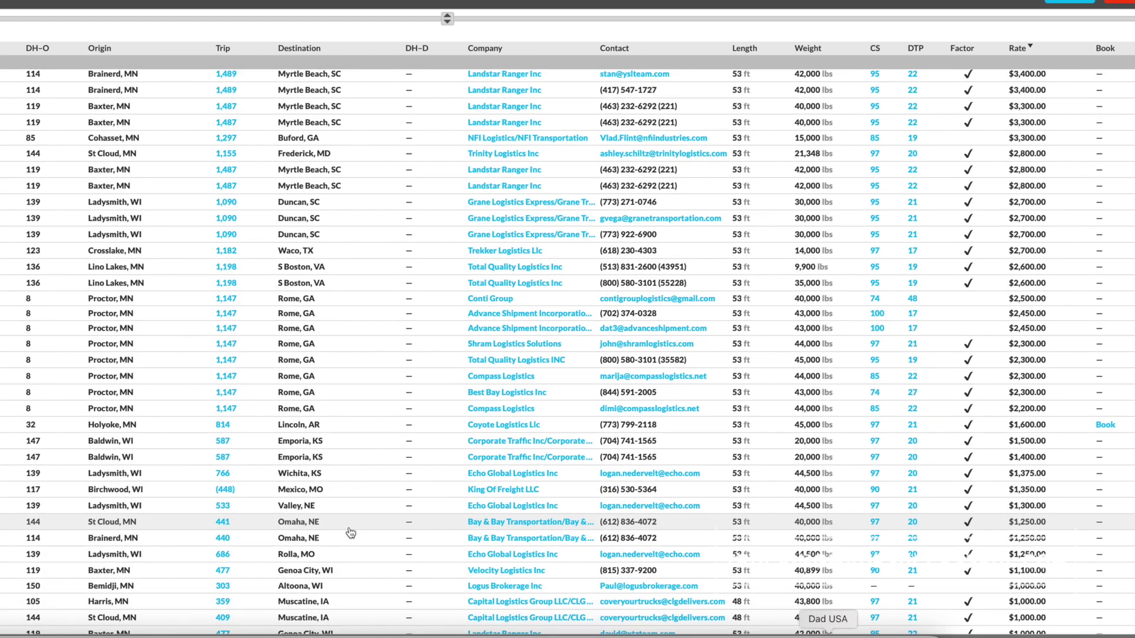
scroll(346, 532, down, 1)
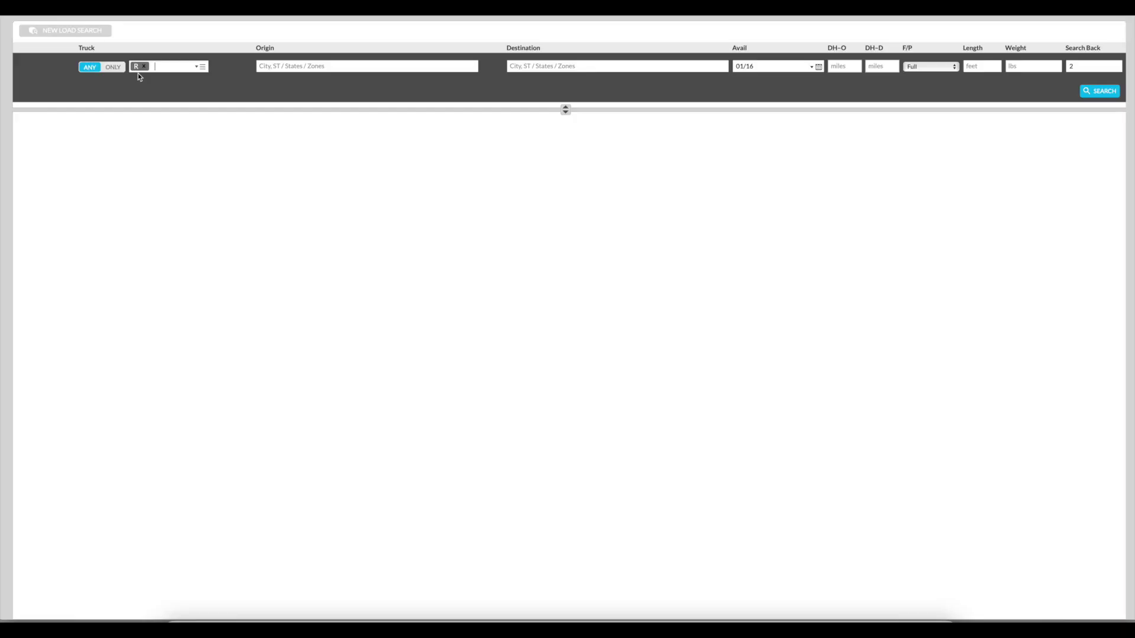
Step: Search for R-type loads originating from Bismarck, ND and change the search's available date to 01/17
click(278, 65)
text(Duluth, MN)
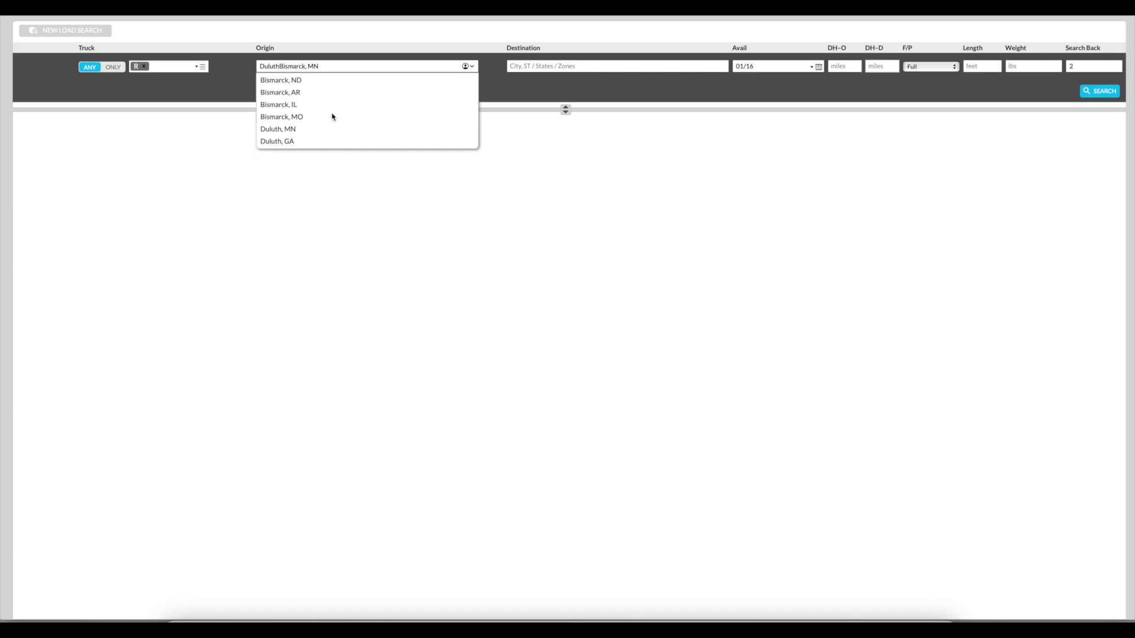
click(337, 79)
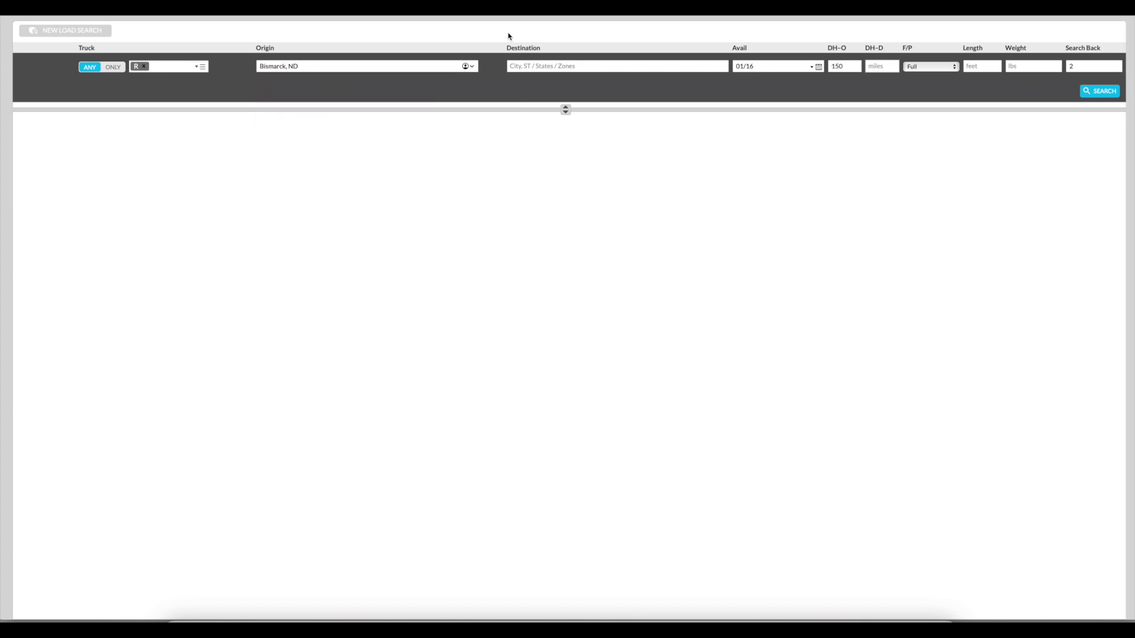
click(1099, 90)
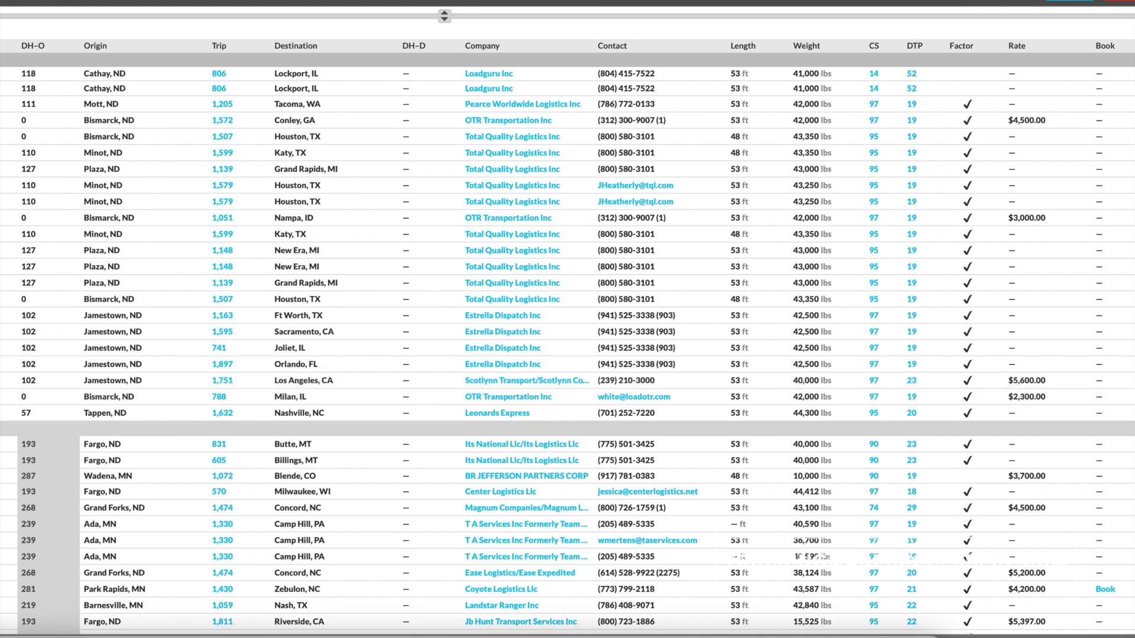
scroll(568, 319, down, 1)
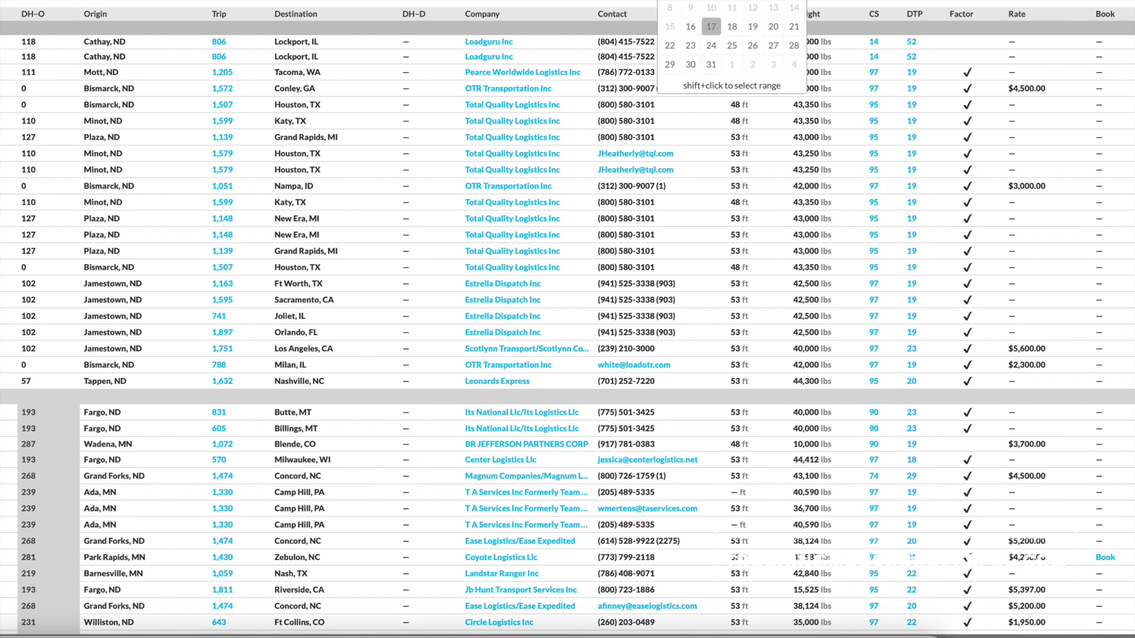
click(711, 26)
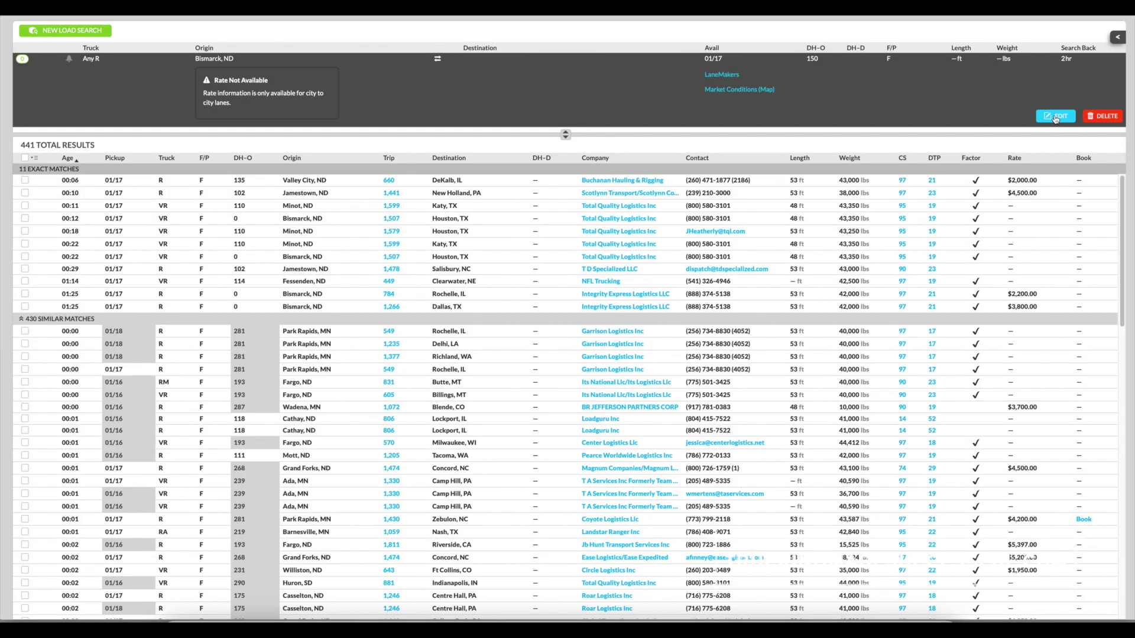
Step: Change the load search's origin to Fargo, ND and run the search
click(1056, 116)
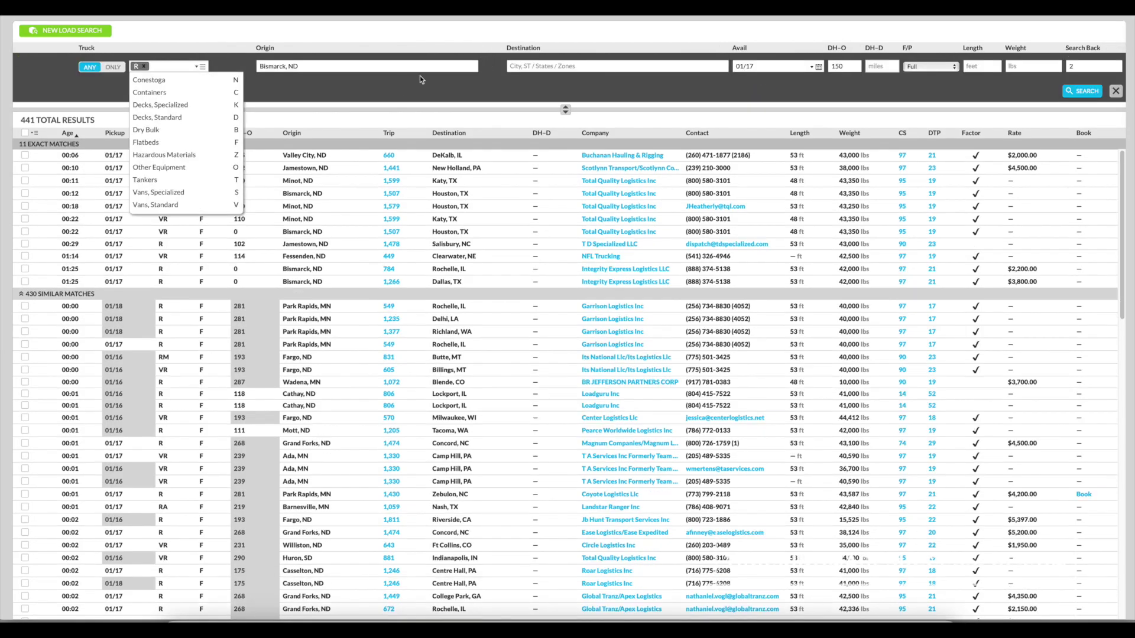
click(399, 66)
text(Far)
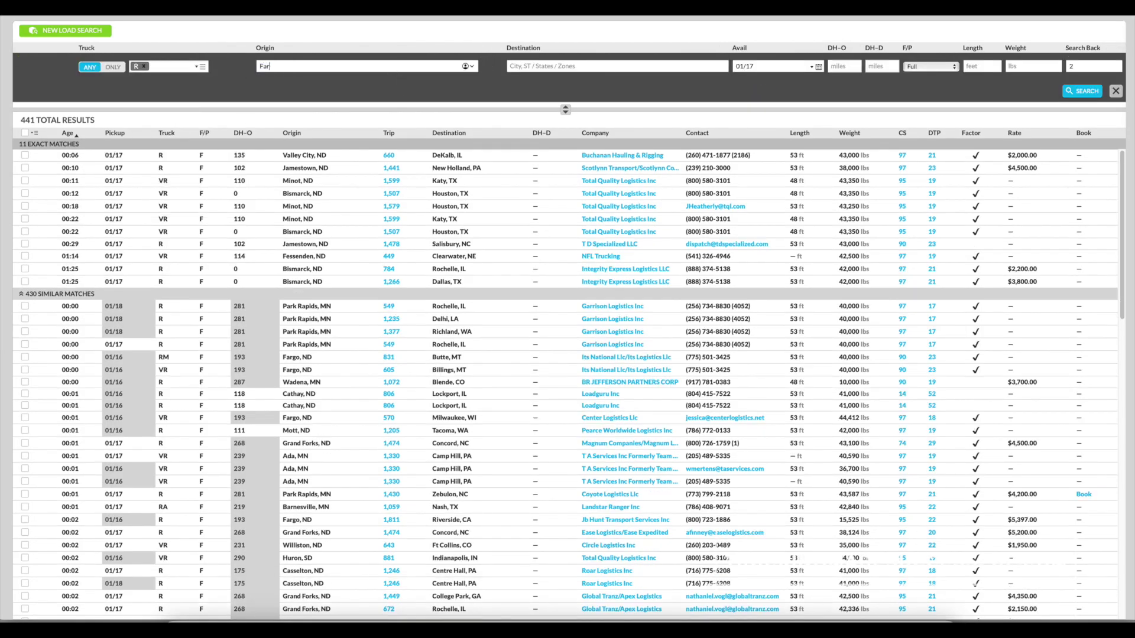
text(go)
key(Down)
key(Return)
click(1070, 90)
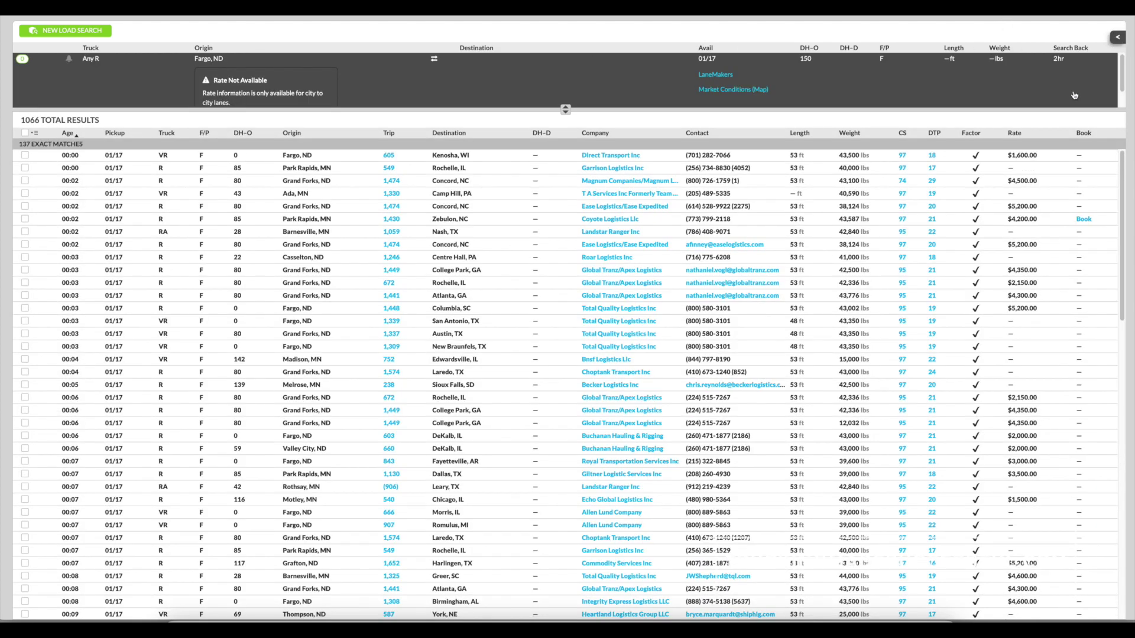
Step: Set the Fargo search's available date to 01/16 and sort the resulting loads by highest rate
click(1056, 116)
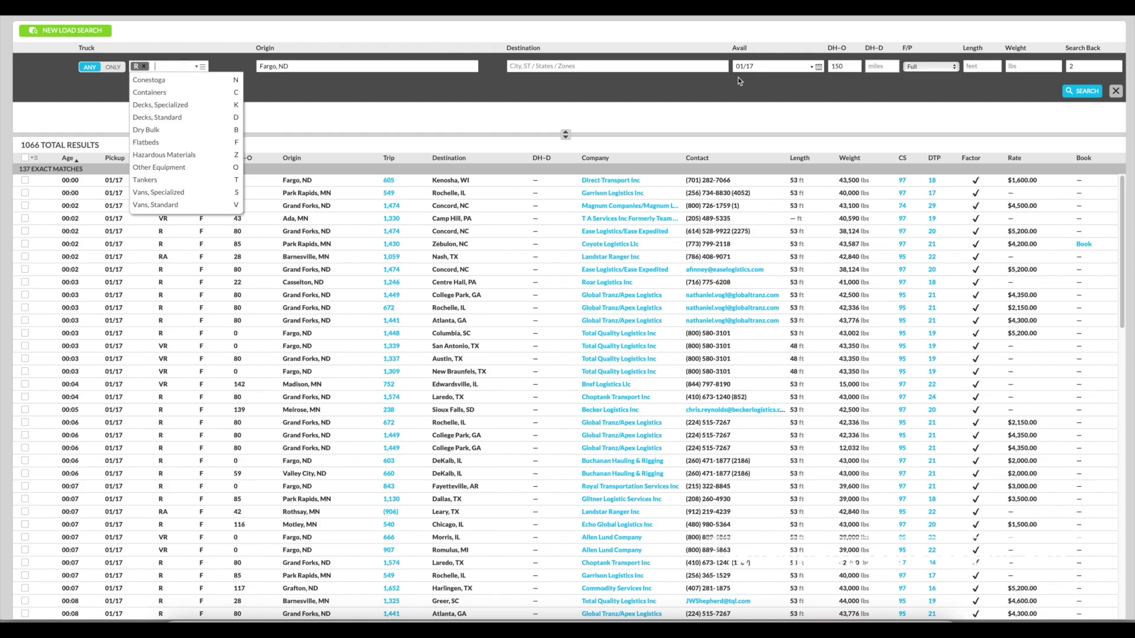
click(769, 66)
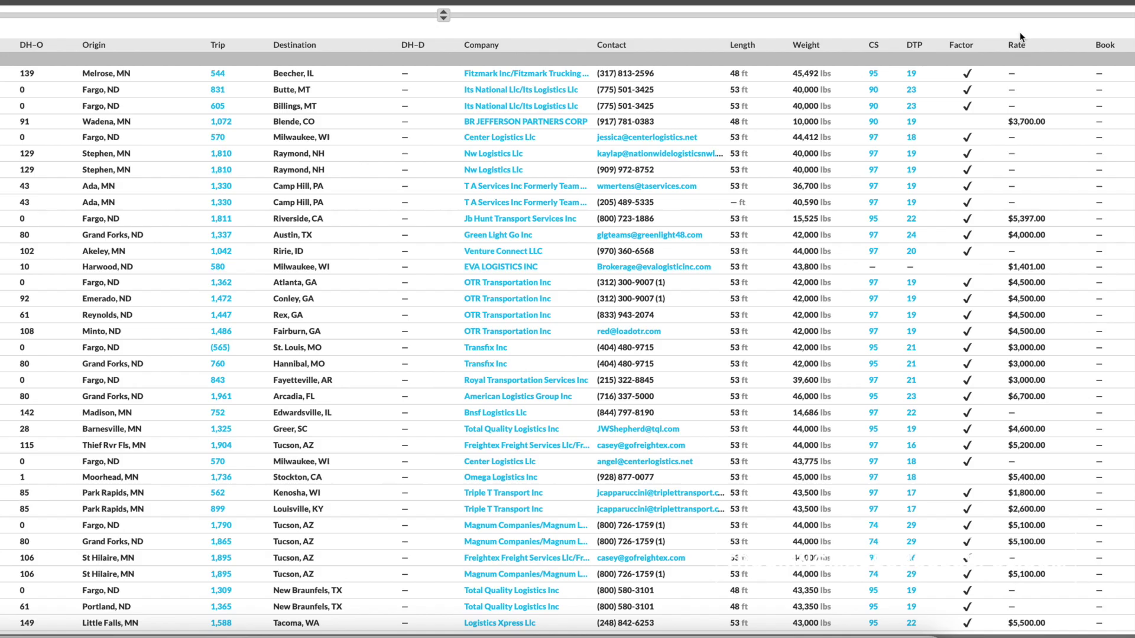
click(1017, 133)
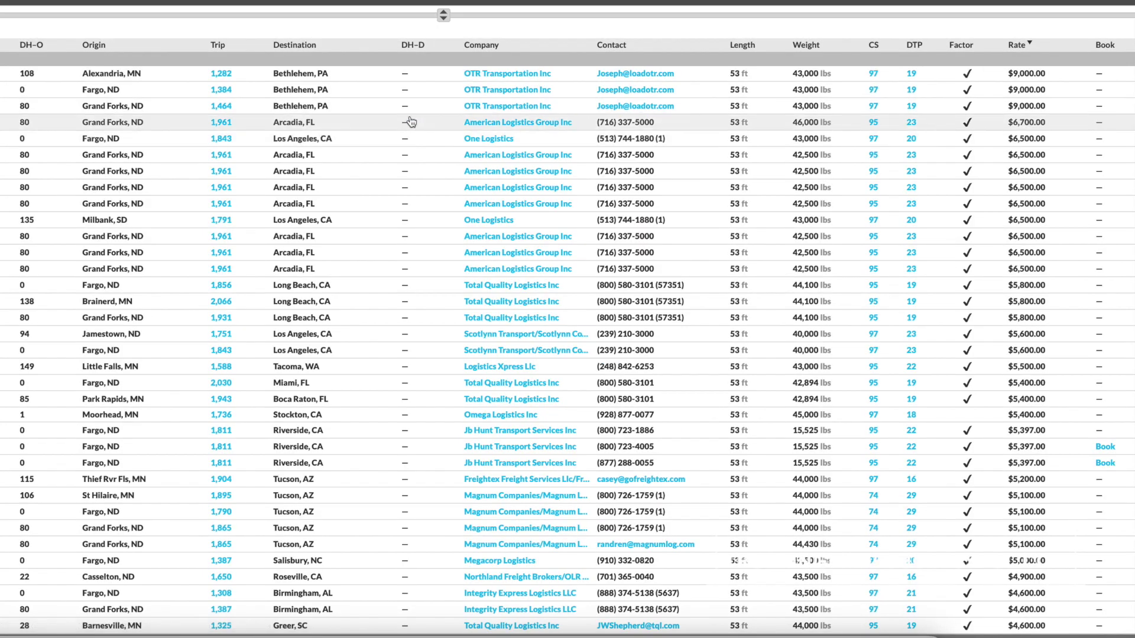
Step: Check the details of the Fargo, ND to Bethlehem, PA load, close them, and review the lower-paying loads
click(363, 98)
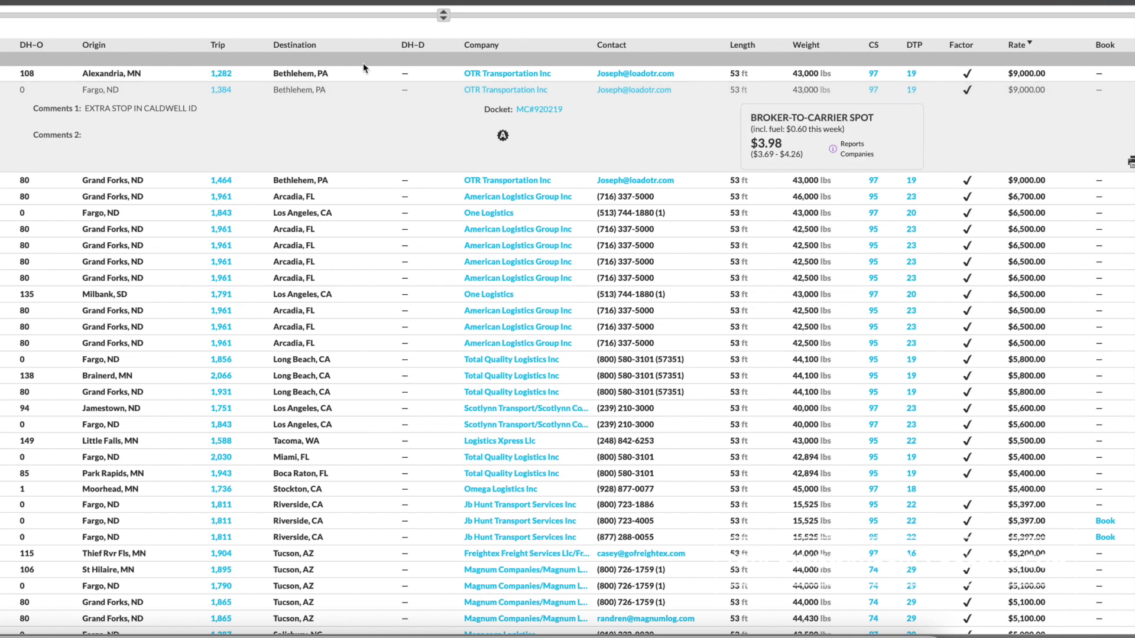
click(390, 90)
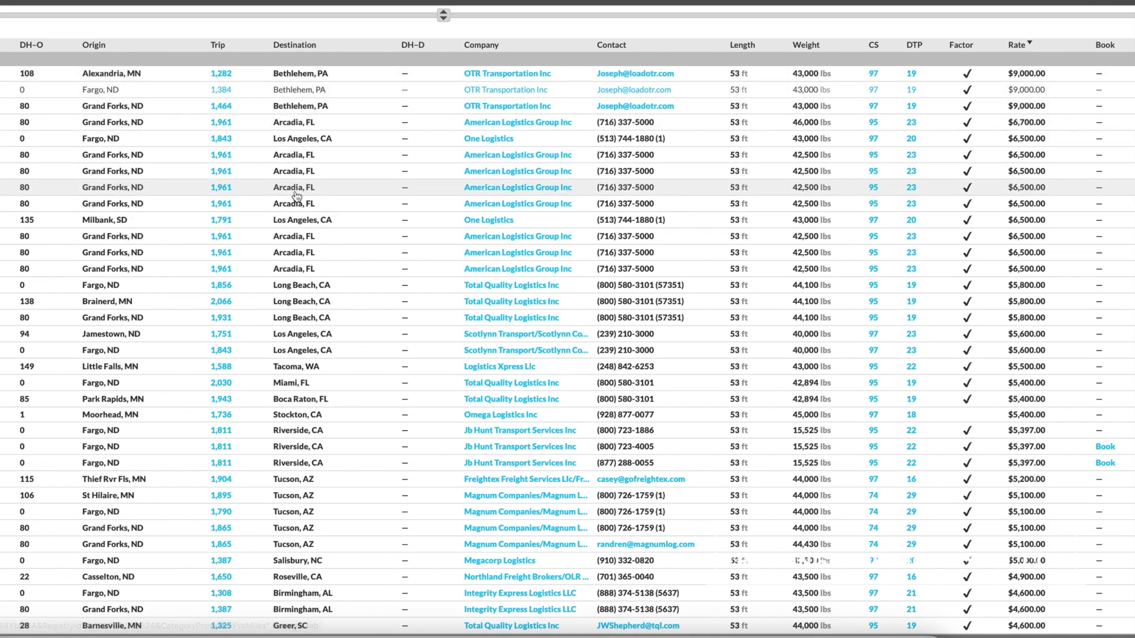
scroll(330, 295, down, 3)
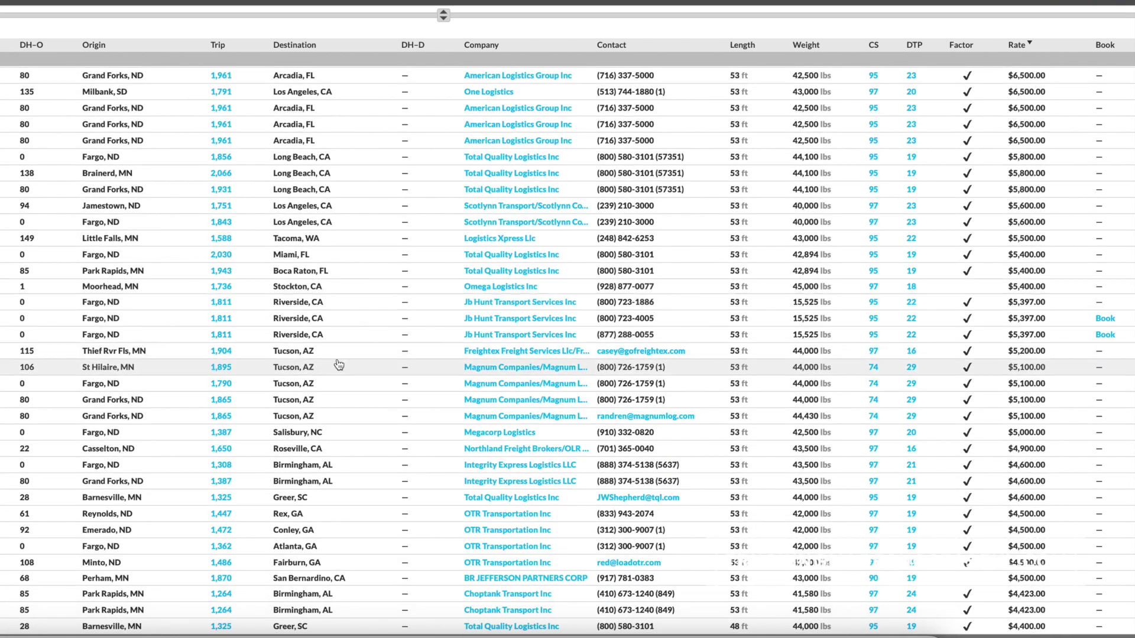
scroll(338, 365, down, 8)
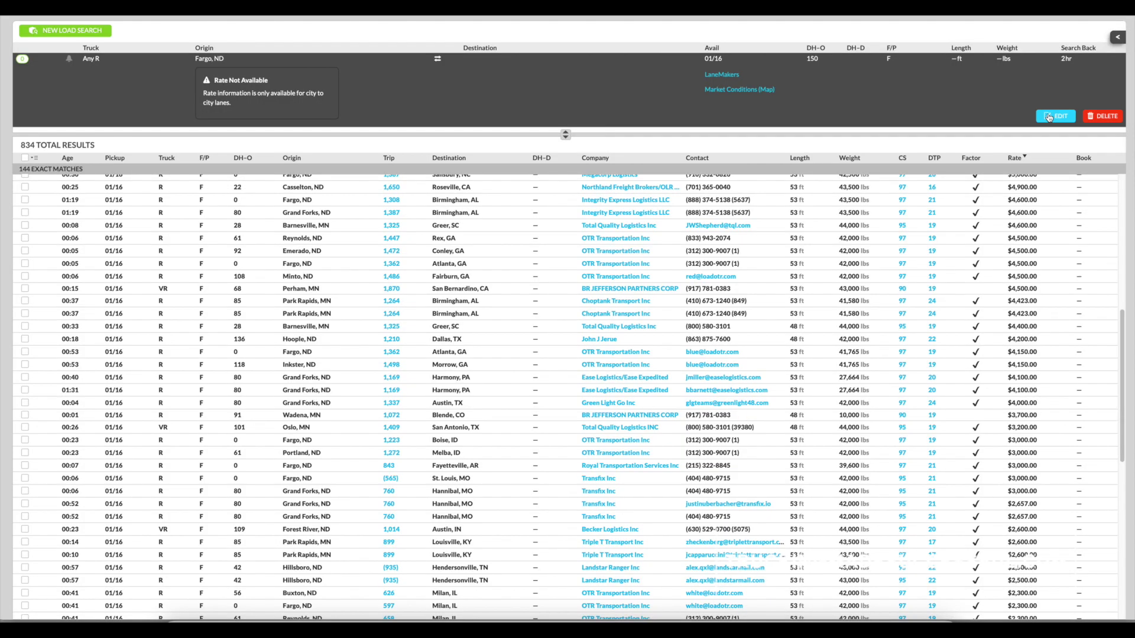
Step: Change the load search's origin to Sioux Falls, SD and run the search
click(1049, 117)
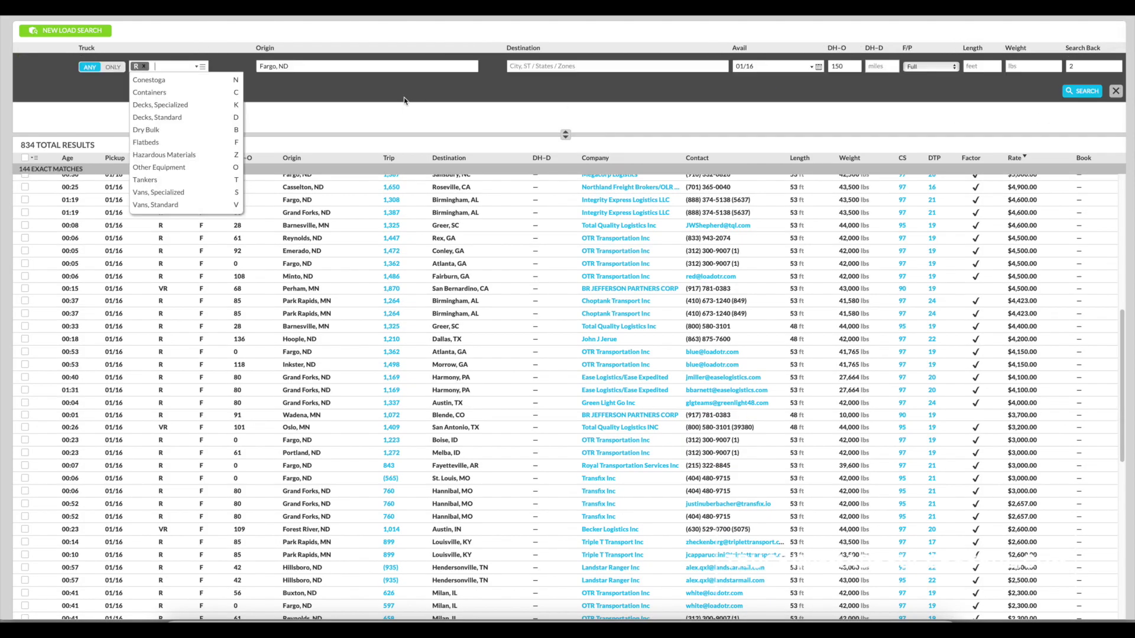
click(370, 64)
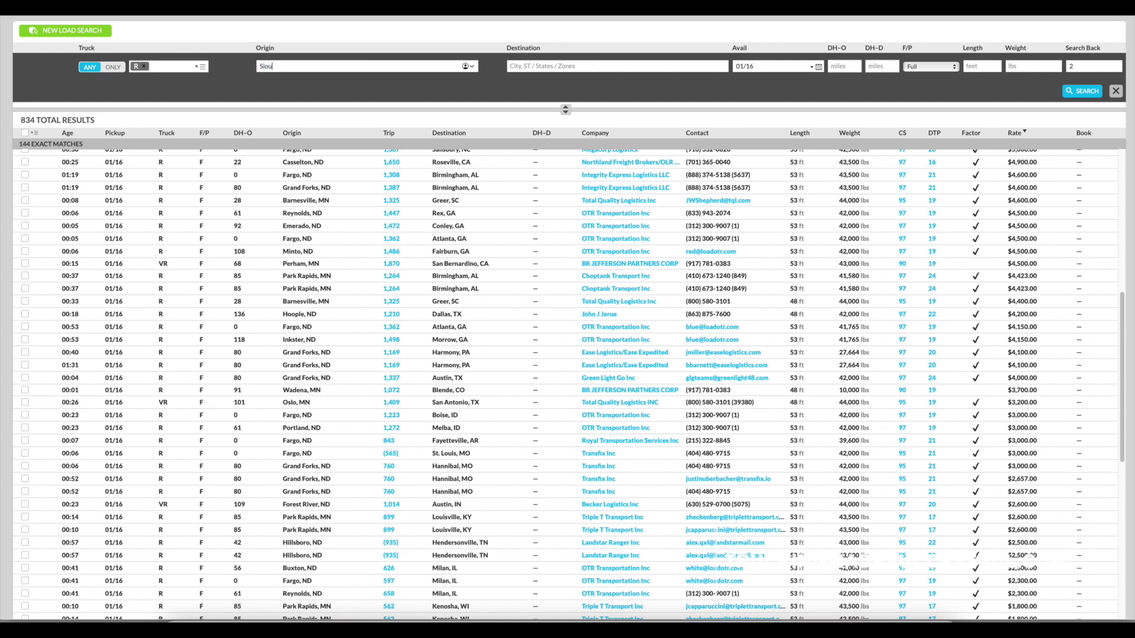
text(Siou)
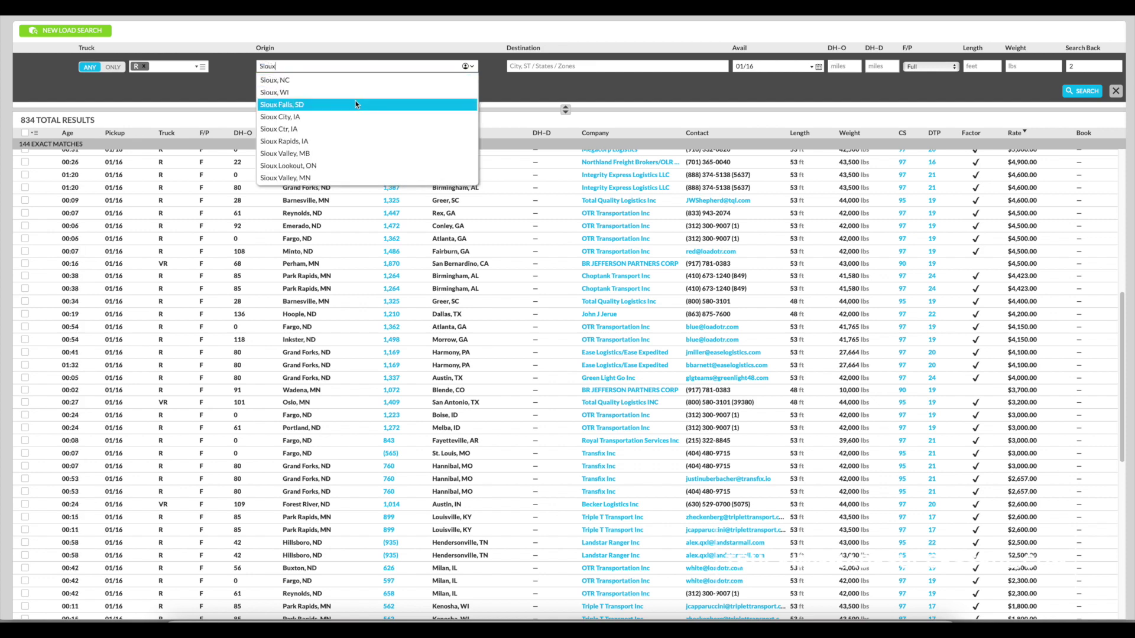
click(356, 100)
click(1084, 89)
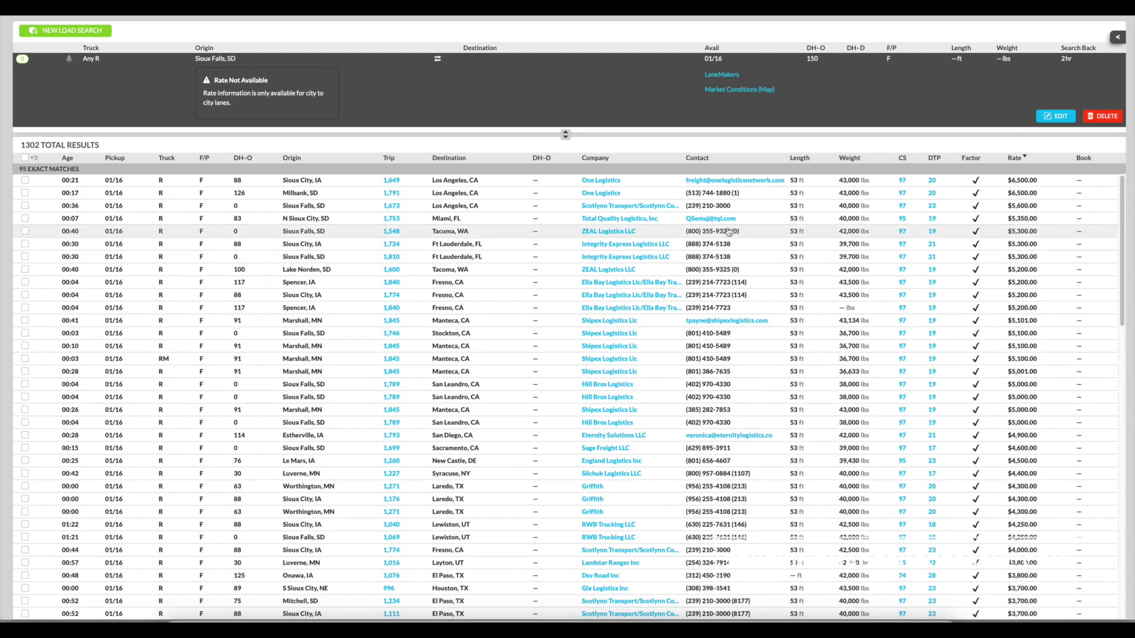
Step: Review the Sioux Falls, SD R-type loads down to the lower-paying ones, comparing destinations, trip miles and rates
scroll(479, 220, down, 1)
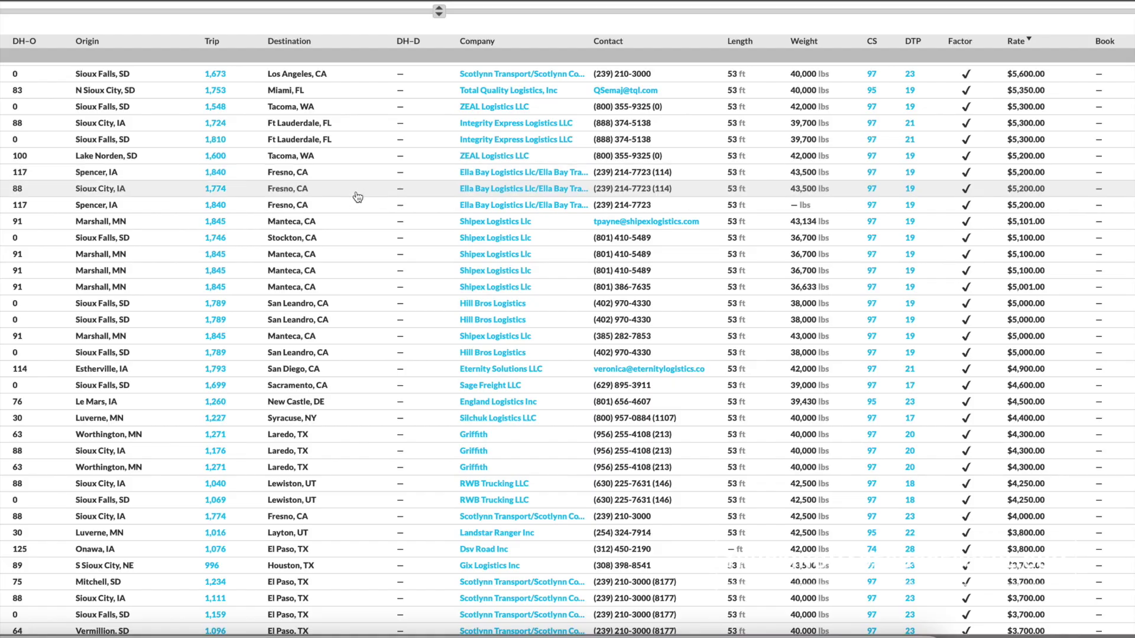
scroll(502, 289, down, 3)
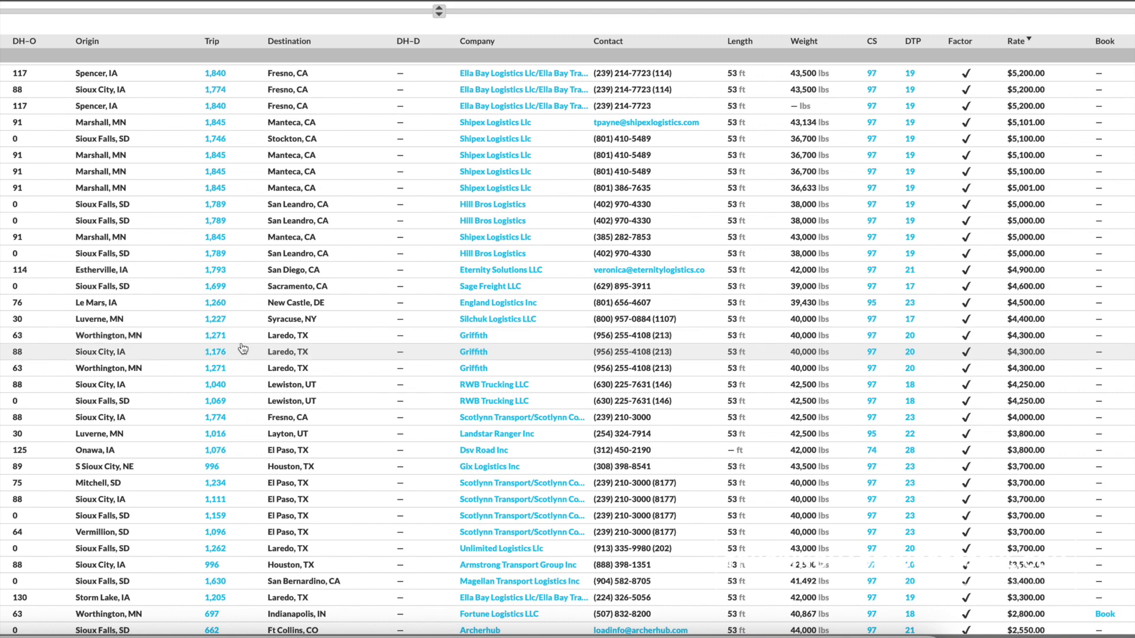
scroll(255, 344, down, 4)
scroll(255, 344, down, 4)
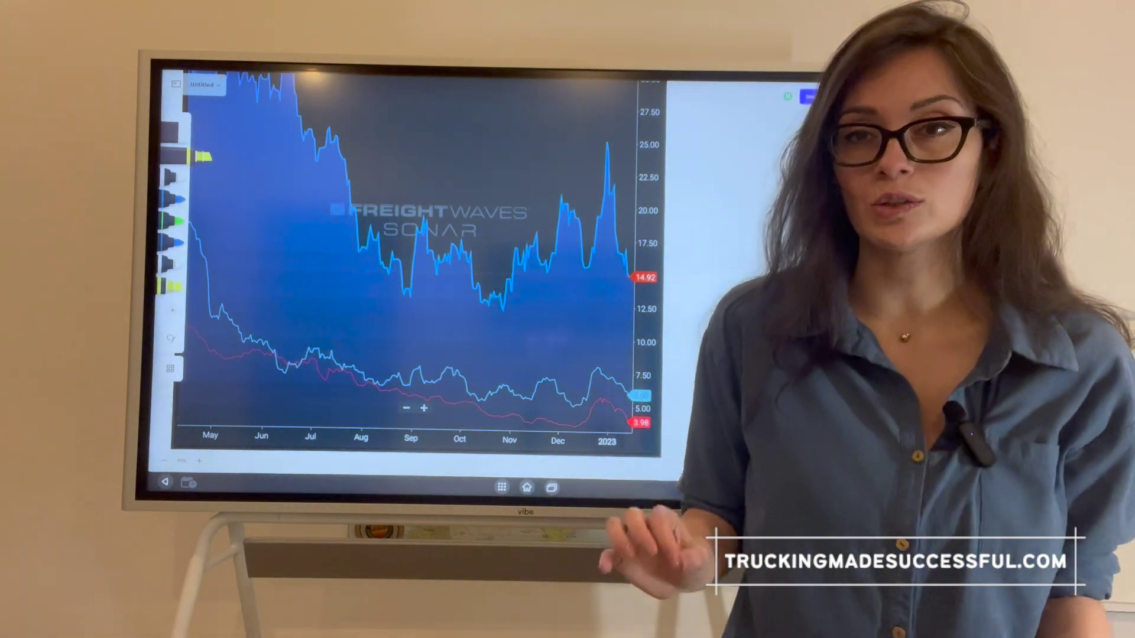
drag(651, 304, 670, 284)
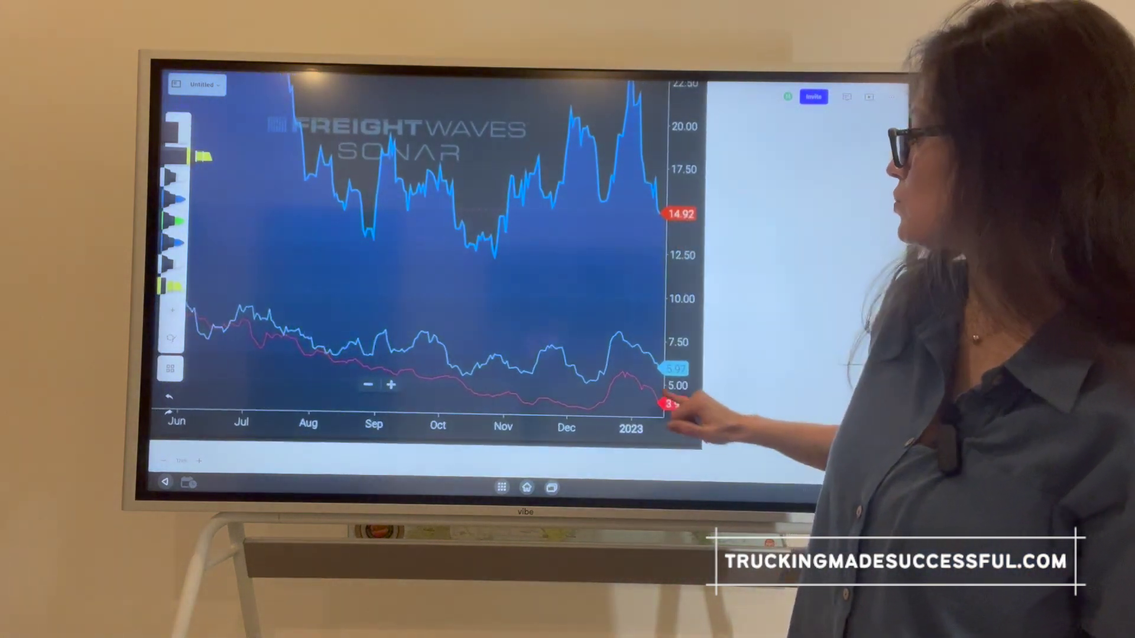